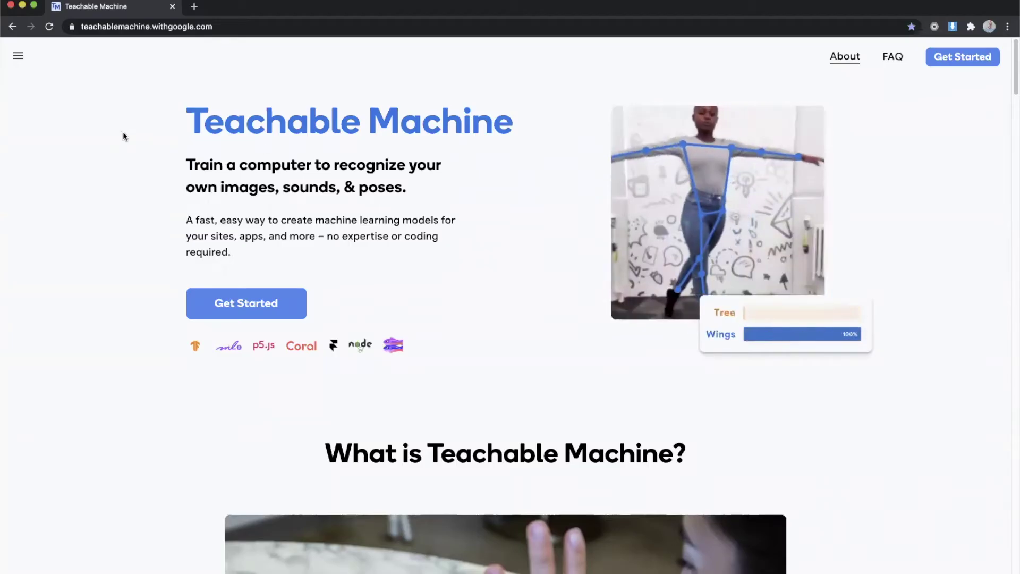
# Create a new Image Project from the main menu, with empty Class 1 and Class 2
pyautogui.scroll(-7, 124, 136)
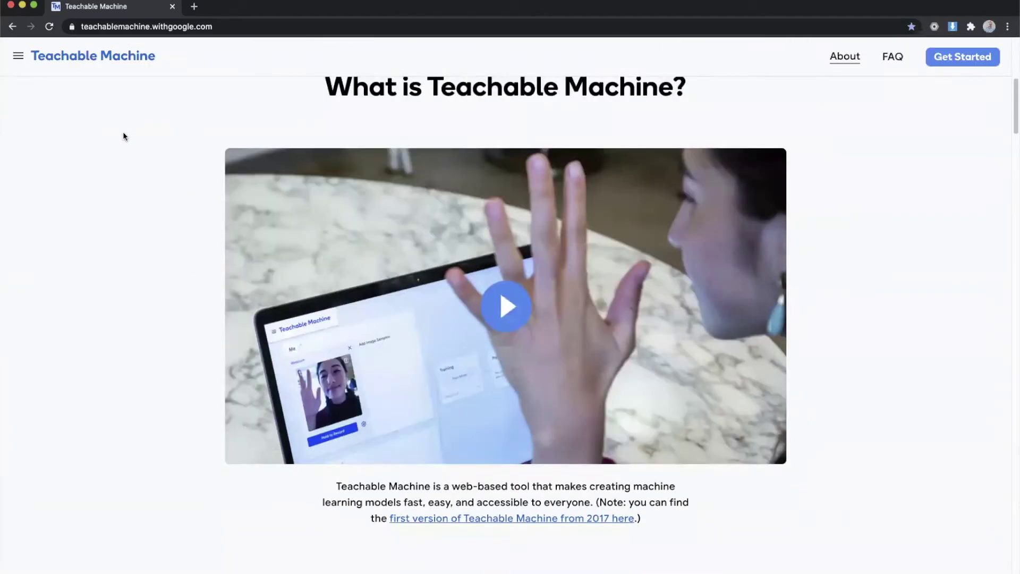
pyautogui.scroll(-3, 123, 136)
pyautogui.scroll(-3, 123, 136)
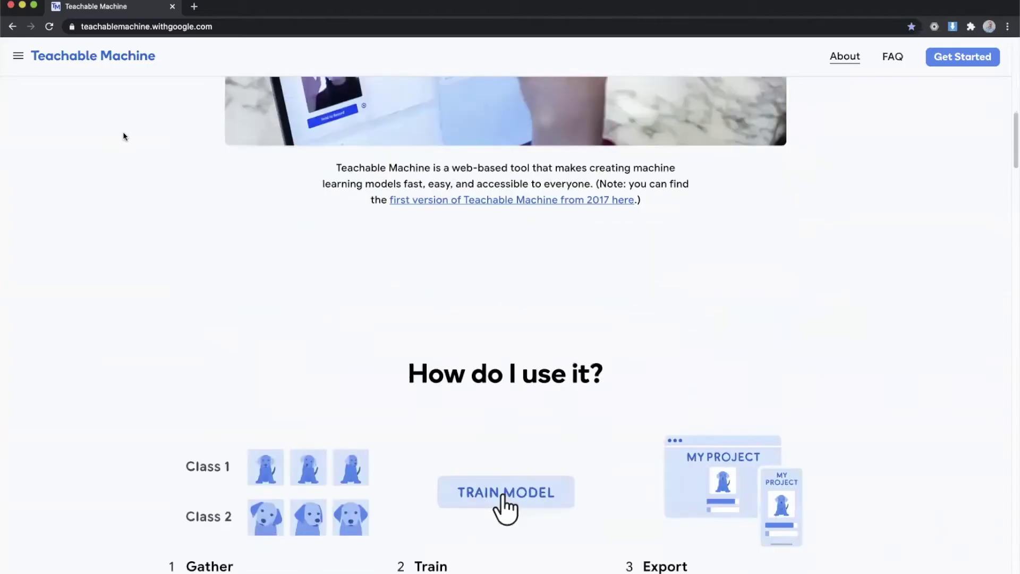
pyautogui.scroll(-3, 122, 137)
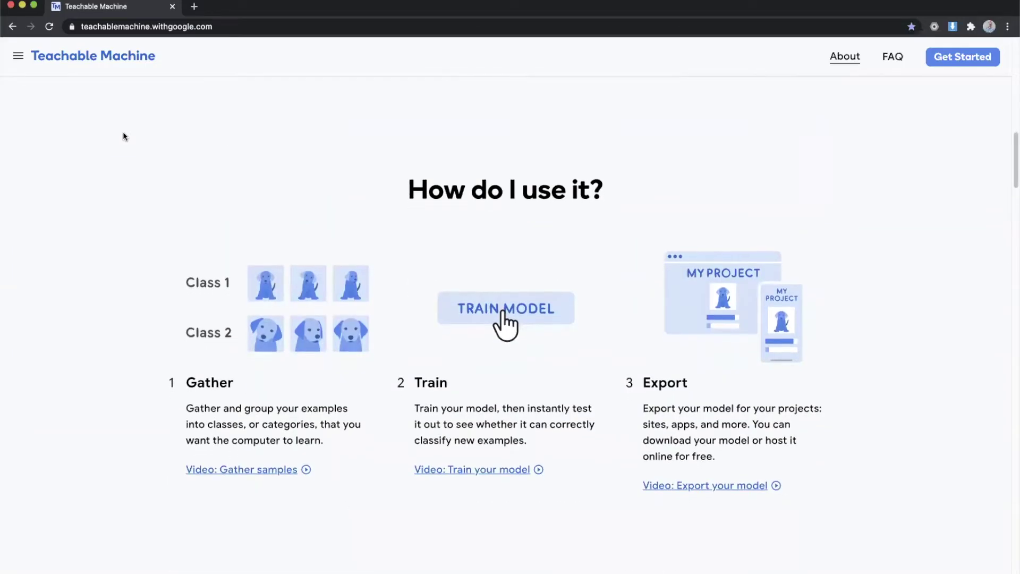
pyautogui.scroll(-2, 123, 137)
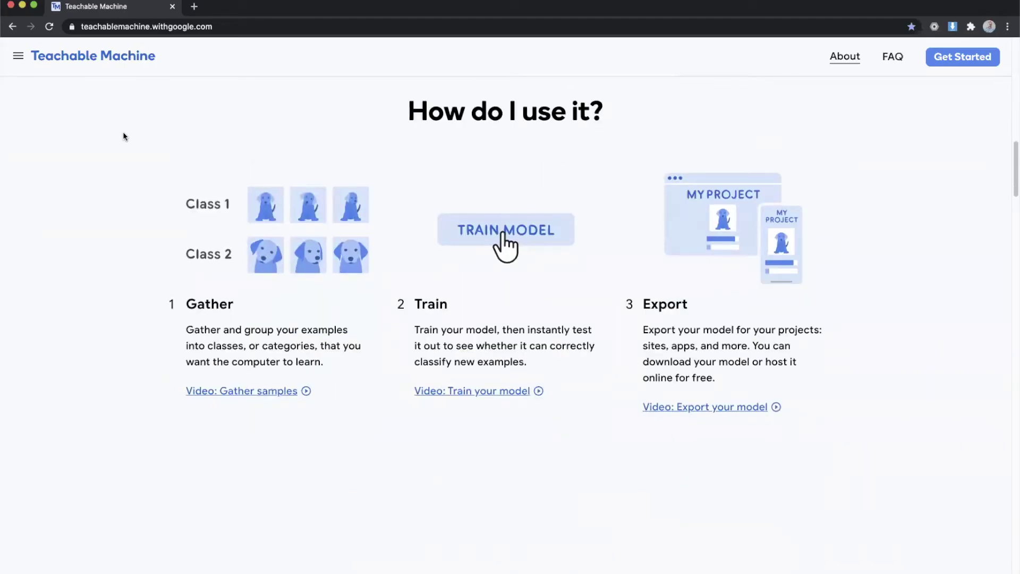
pyautogui.scroll(-6, 123, 137)
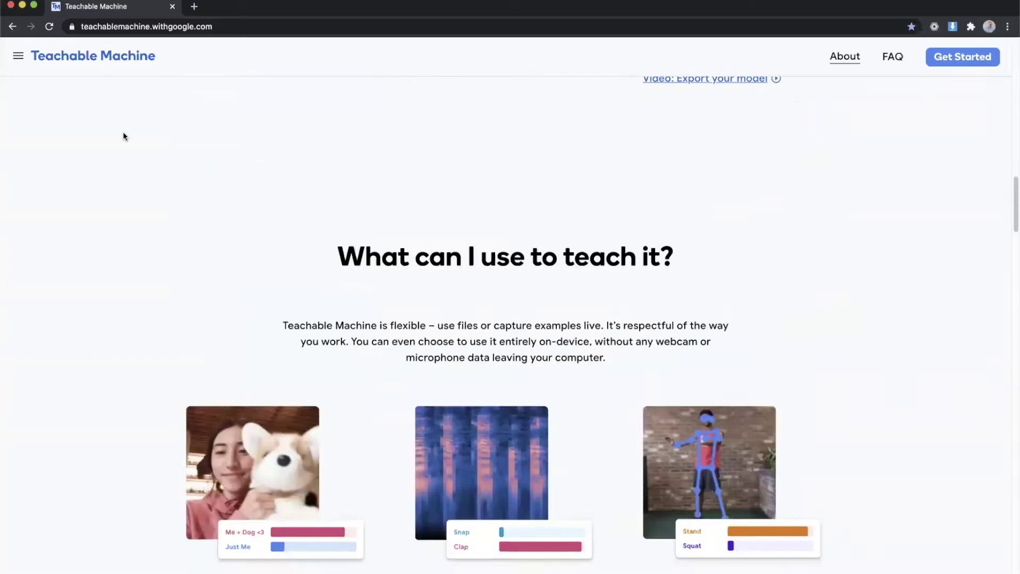
pyautogui.scroll(-3, 123, 137)
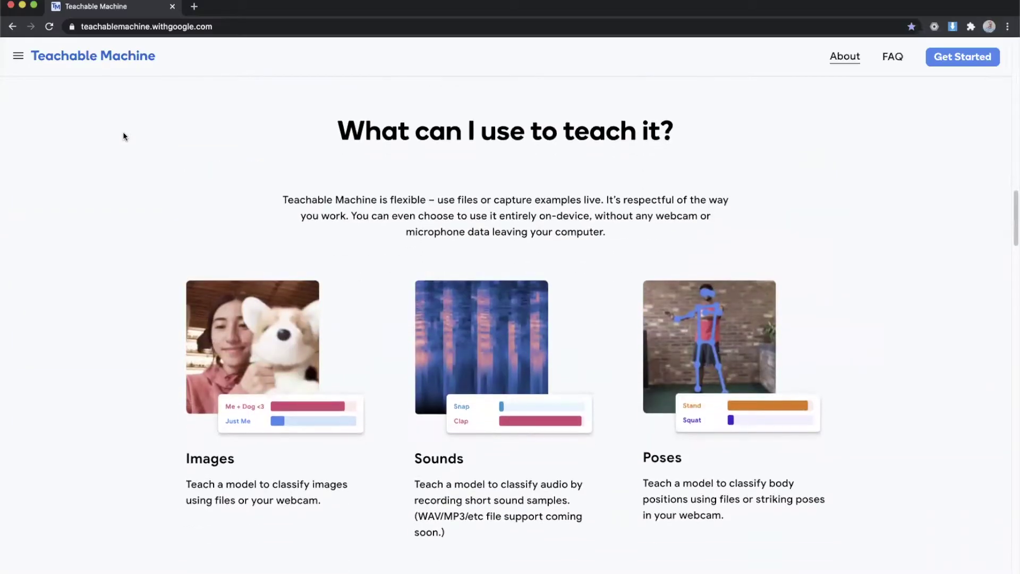
pyautogui.scroll(-2, 123, 137)
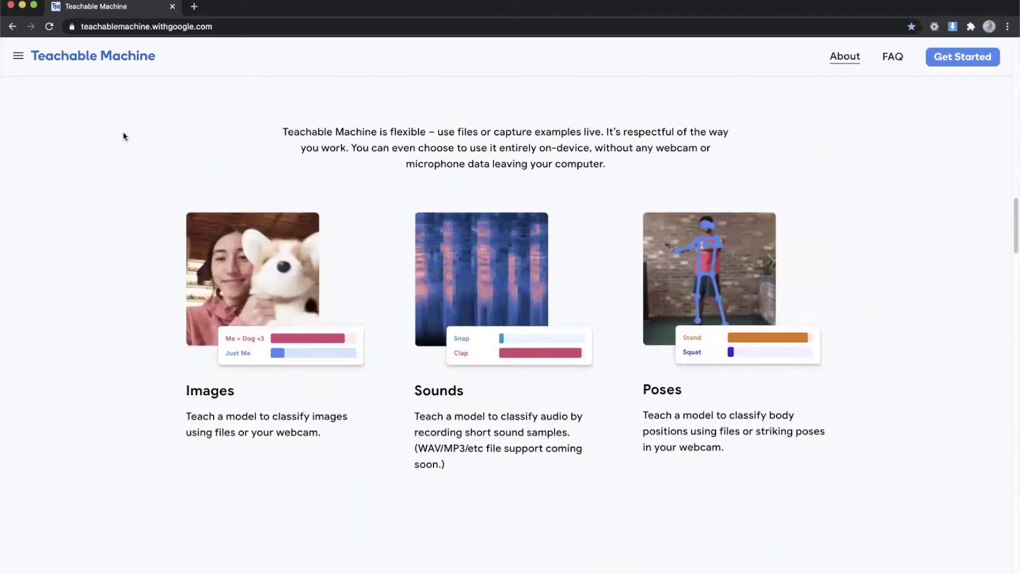
pyautogui.scroll(-7, 123, 137)
pyautogui.scroll(-8, 123, 137)
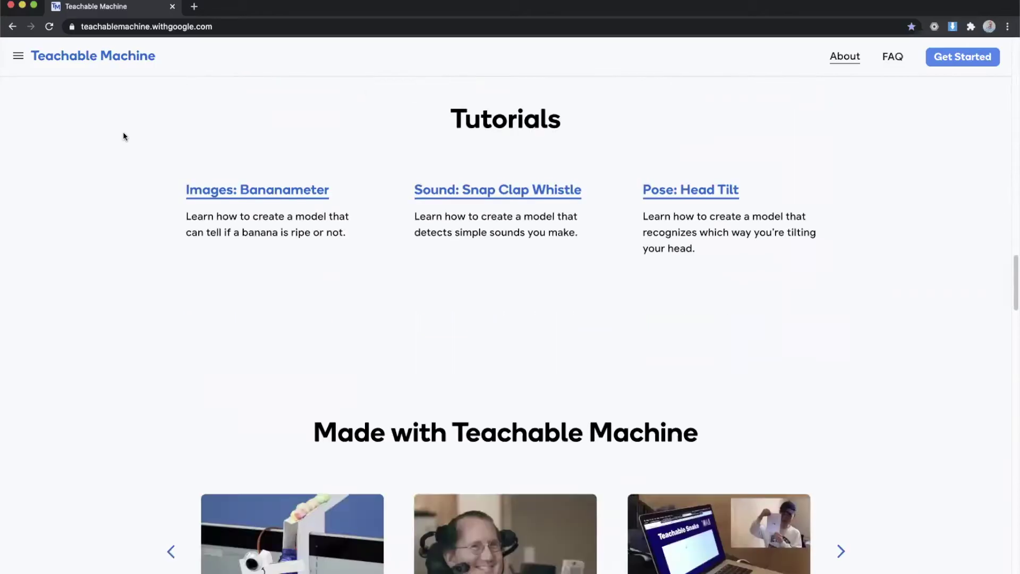
pyautogui.scroll(20, 123, 137)
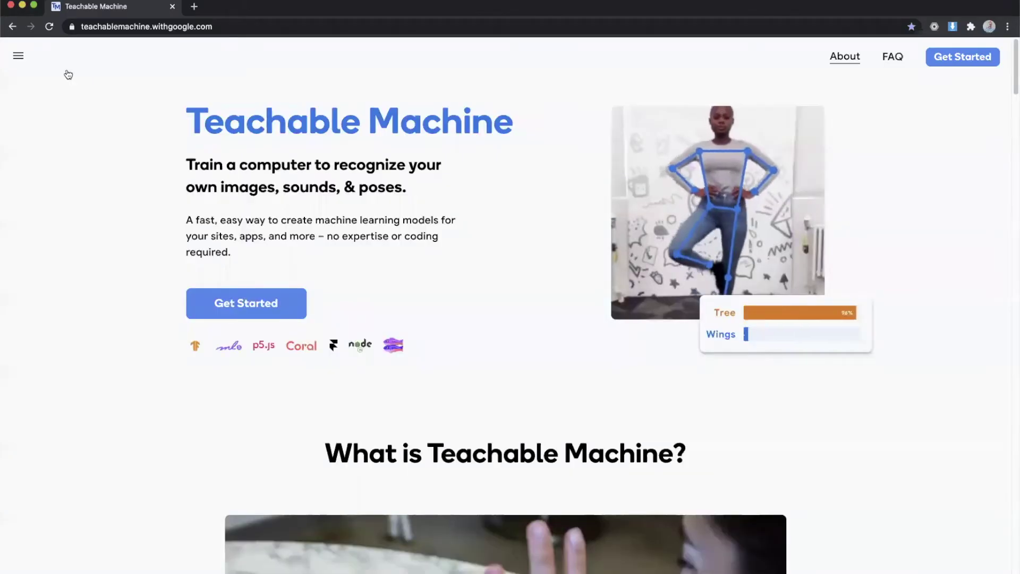
pyautogui.click(18, 56)
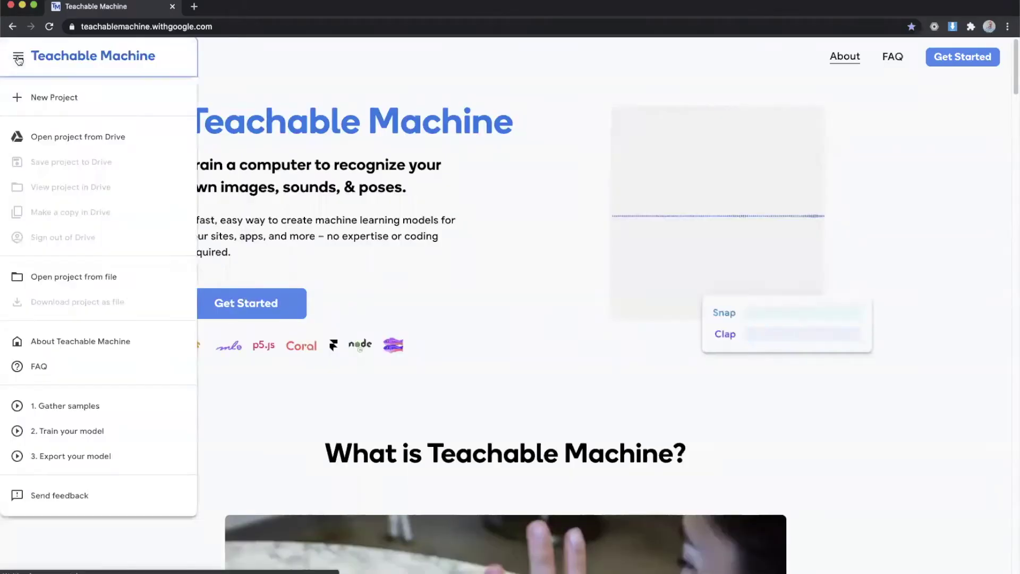
pyautogui.click(99, 102)
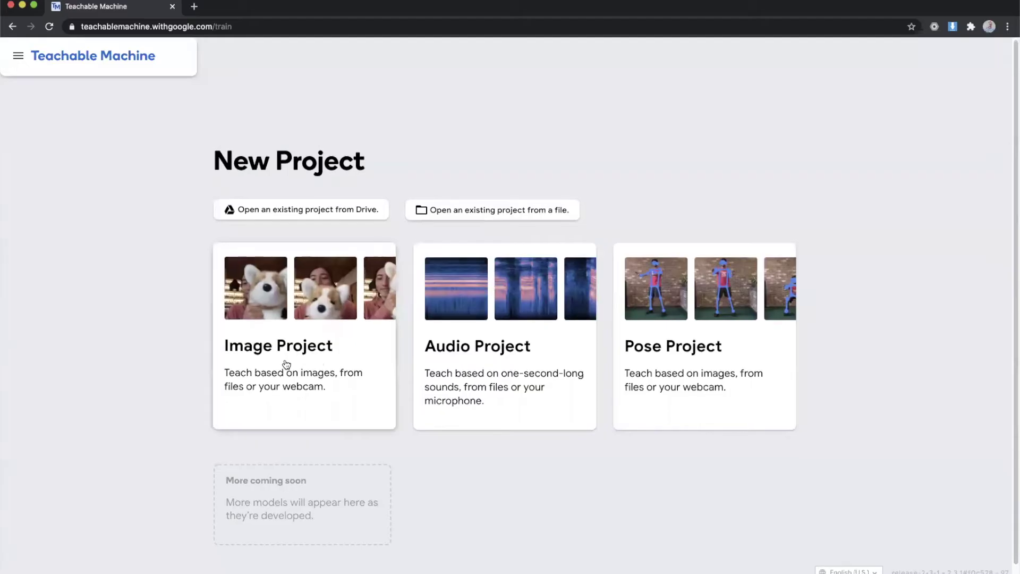
pyautogui.click(318, 364)
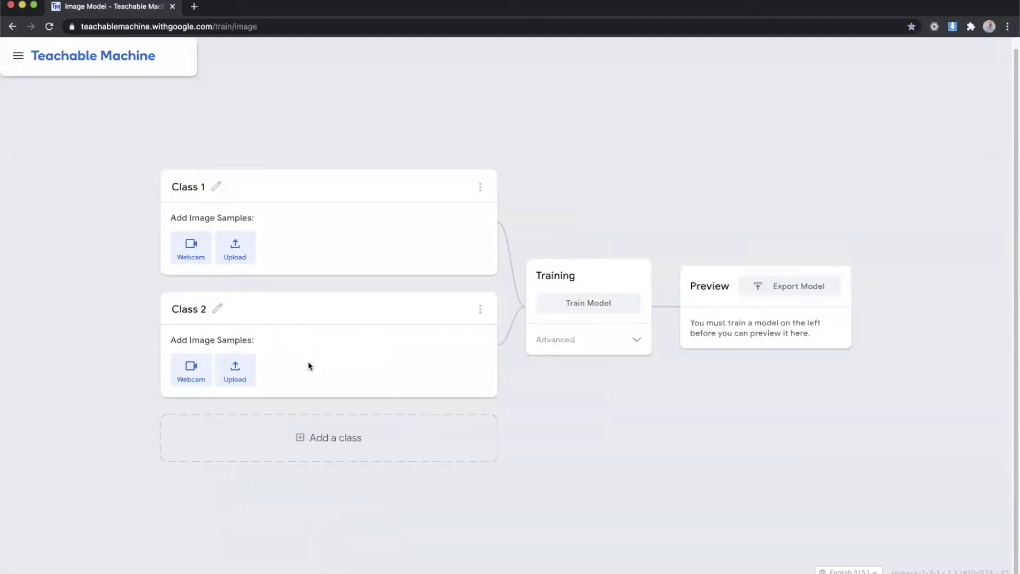
# Rename Class 1 to 'airplane' and upload 10 airplane images as its samples
pyautogui.click(186, 186)
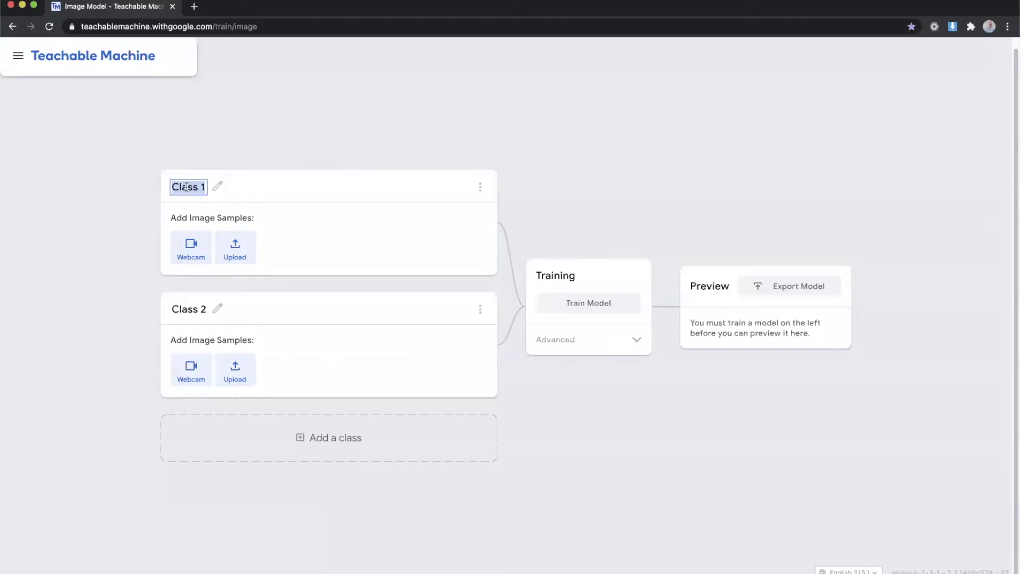
pyautogui.write('airplane')
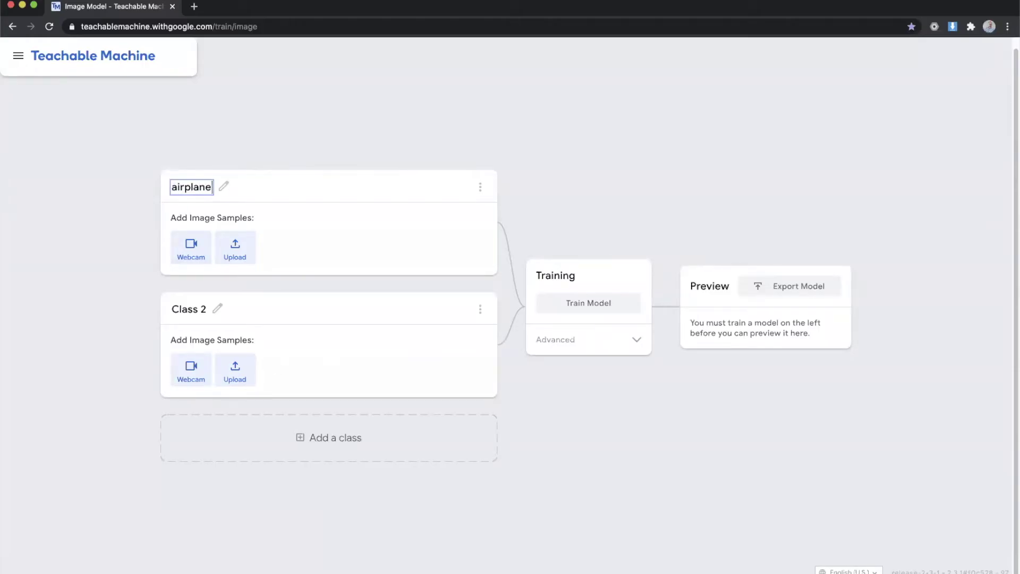
pyautogui.click(234, 251)
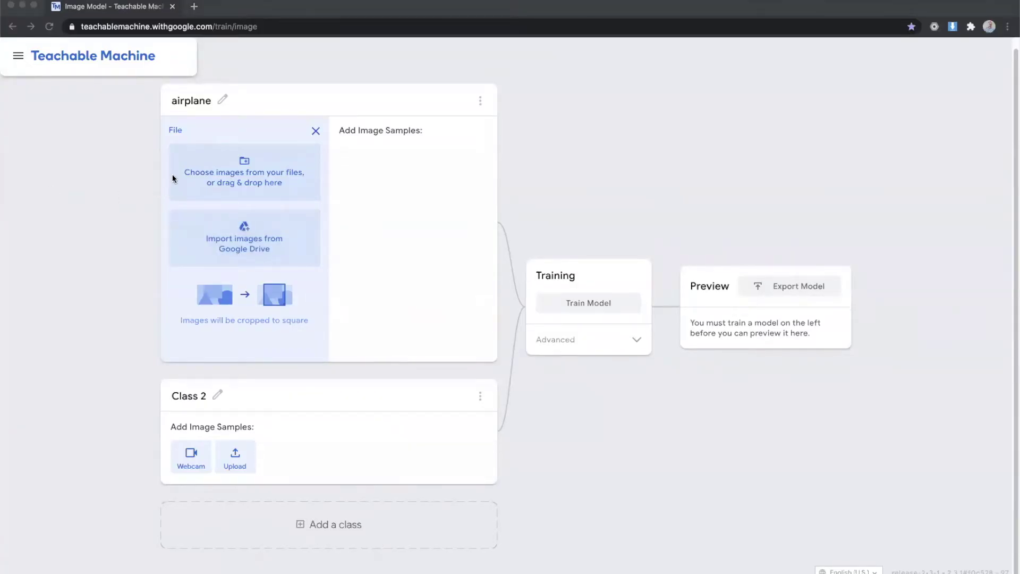
pyautogui.moveTo(250, 161); pyautogui.dragTo(249, 161)
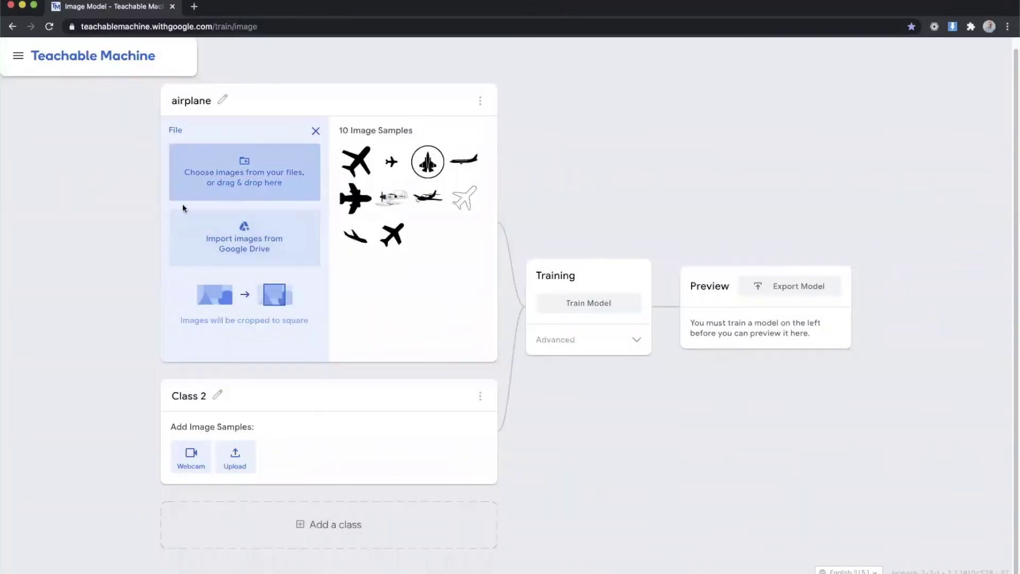
# Rename Class 2 to 'battery'
pyautogui.click(176, 396)
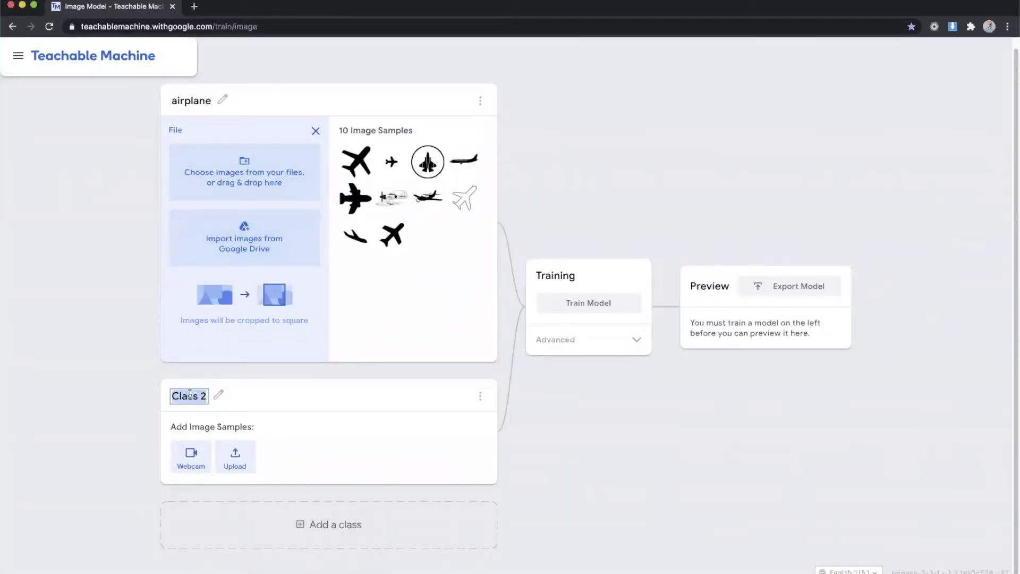
pyautogui.write('battery')
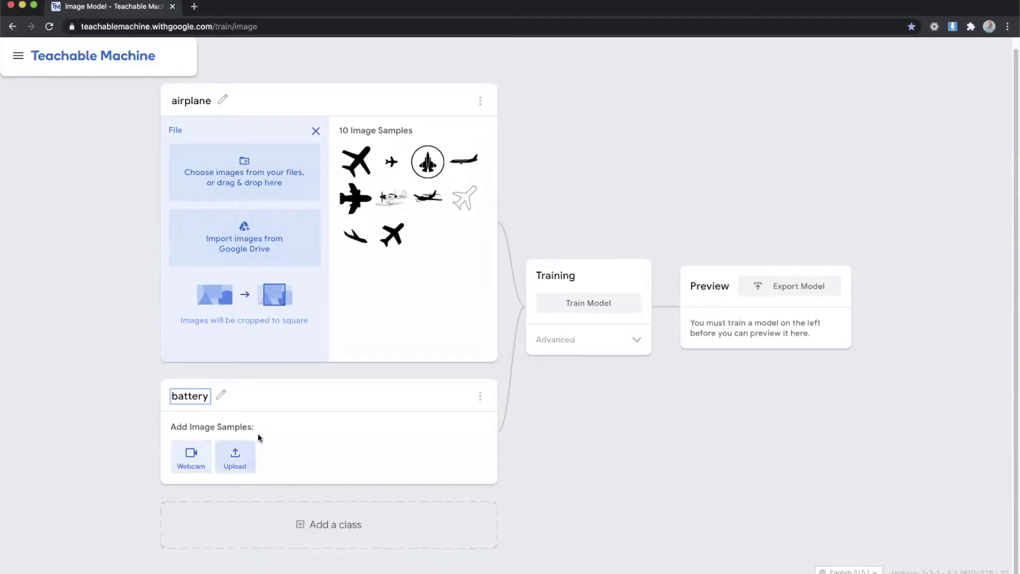
pyautogui.click(232, 457)
# Upload 10 battery images as samples for the battery class
pyautogui.click(232, 457)
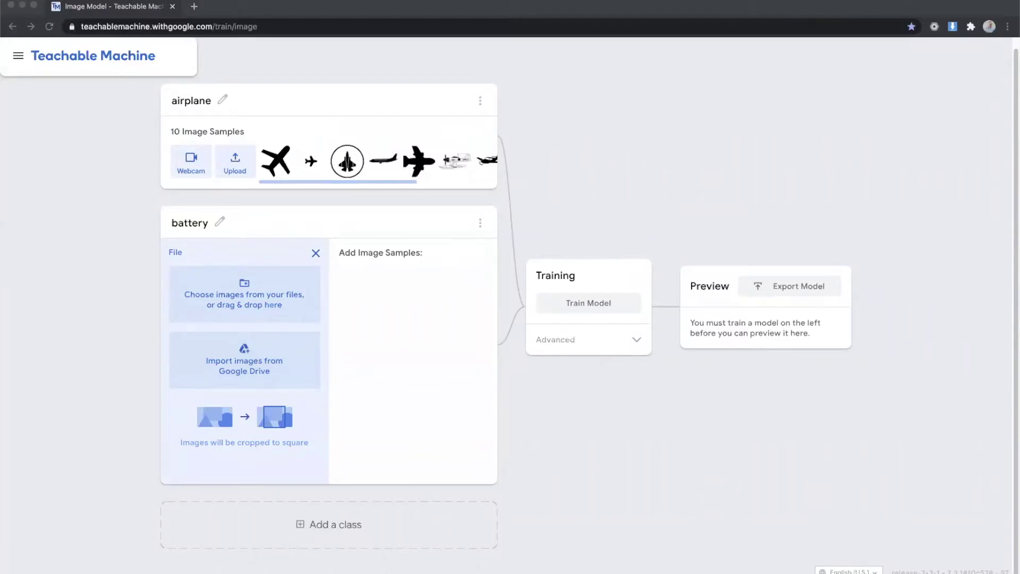
pyautogui.moveTo(132, 222); pyautogui.dragTo(229, 277)
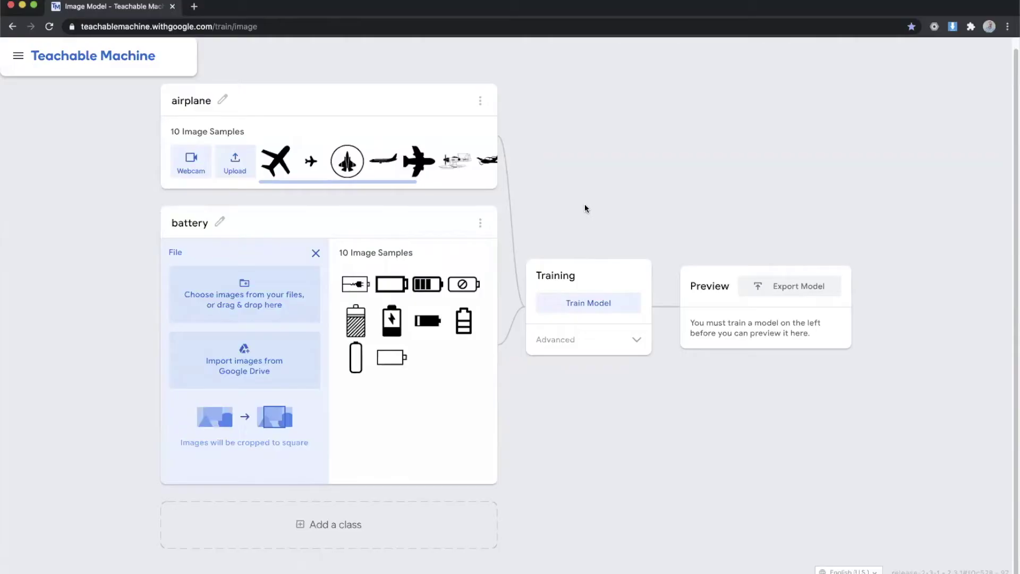
# Keep batch size 16 under Advanced and train the model at 50 epochs, learning rate 0.001
pyautogui.click(637, 347)
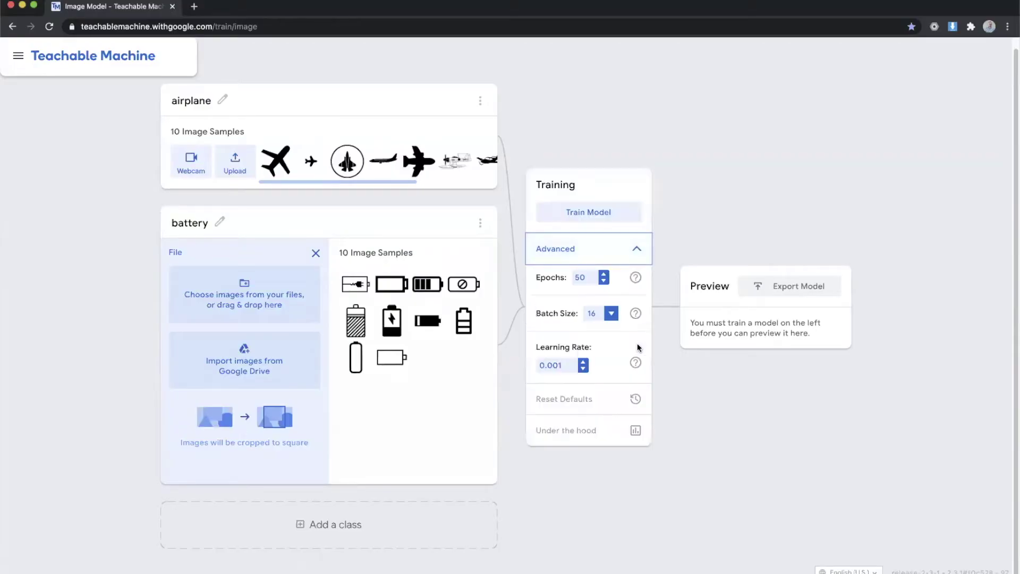
pyautogui.moveTo(644, 281)
pyautogui.click(613, 315)
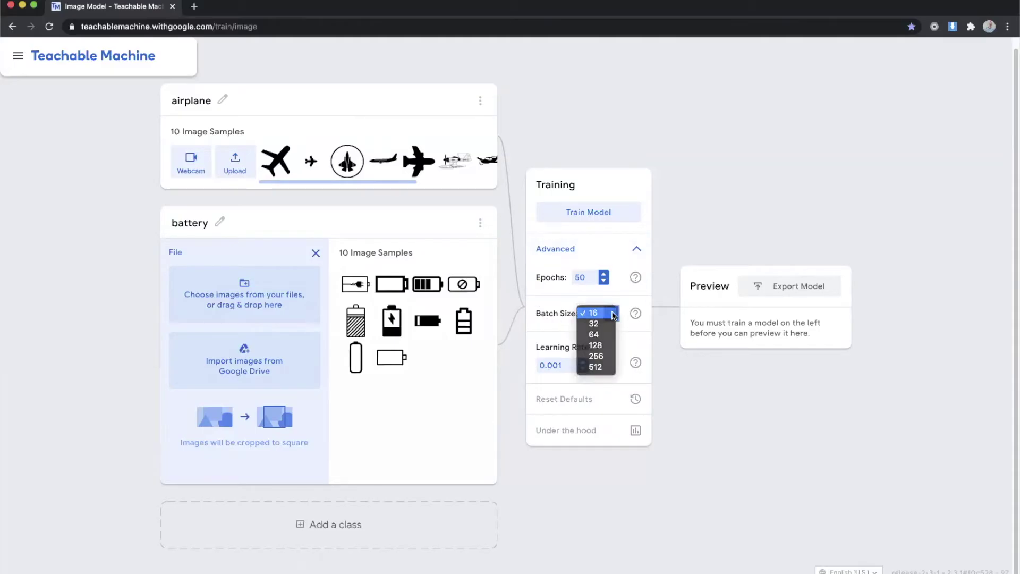
pyautogui.click(613, 315)
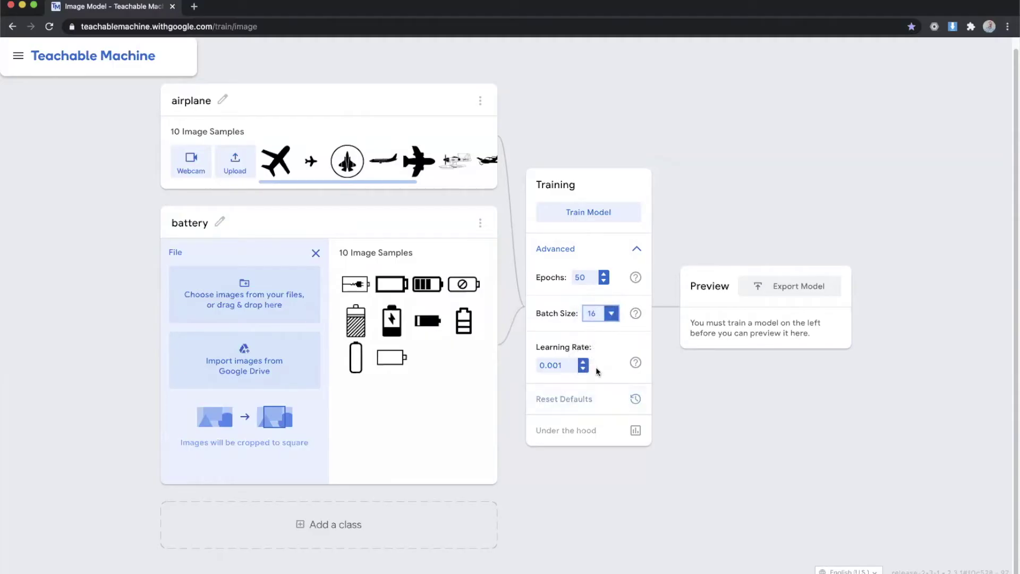
pyautogui.click(573, 212)
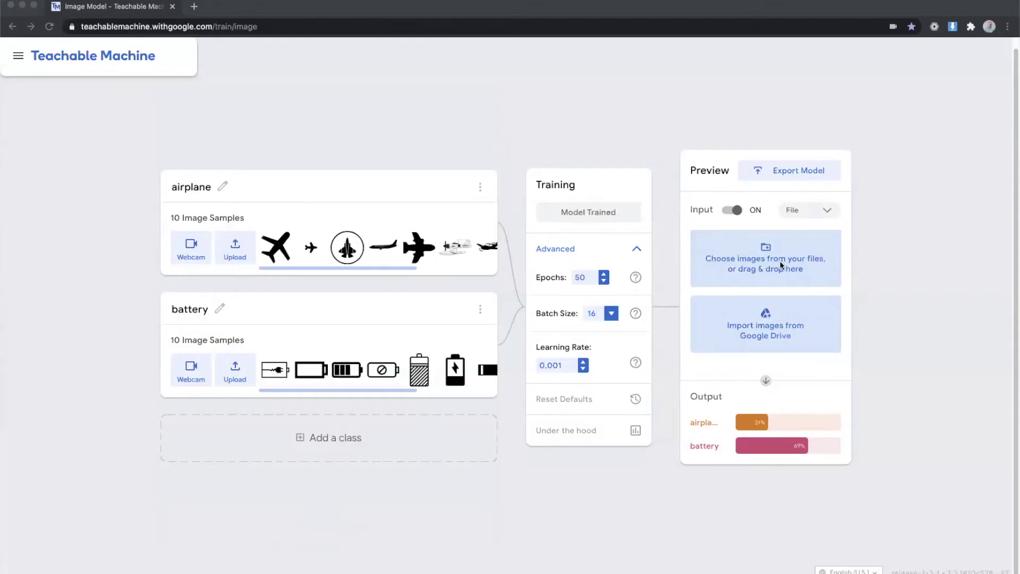
# Preview the model on a battery image and an airplane image, each scoring 100%
pyautogui.moveTo(780, 264); pyautogui.dragTo(781, 266)
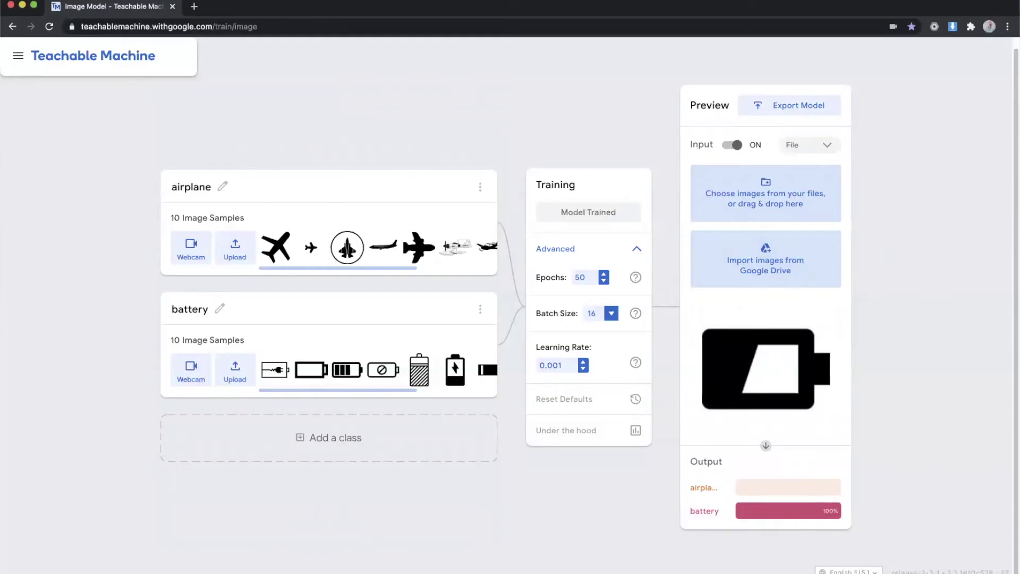
pyautogui.moveTo(7, 257); pyautogui.dragTo(763, 200)
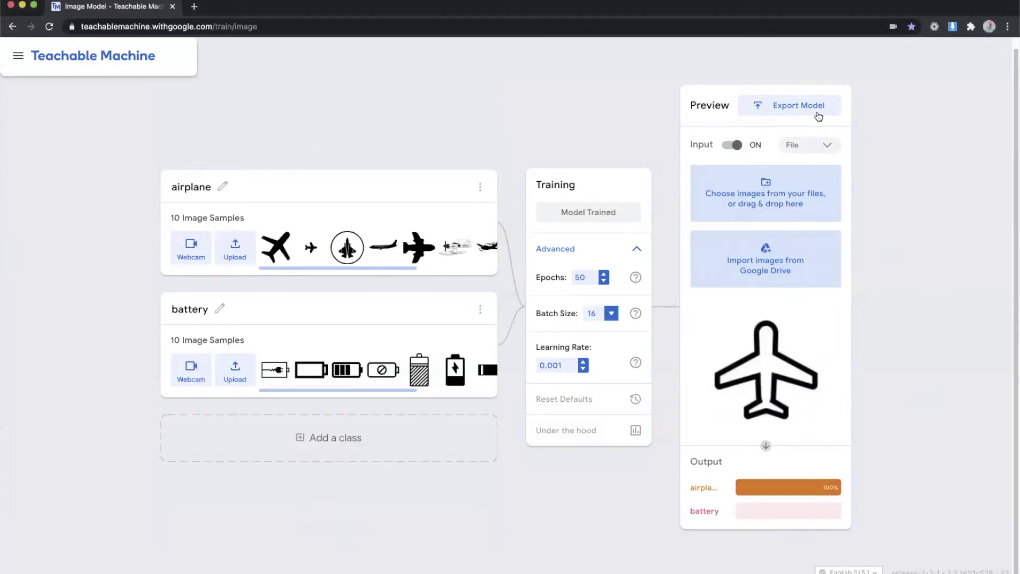
pyautogui.click(776, 110)
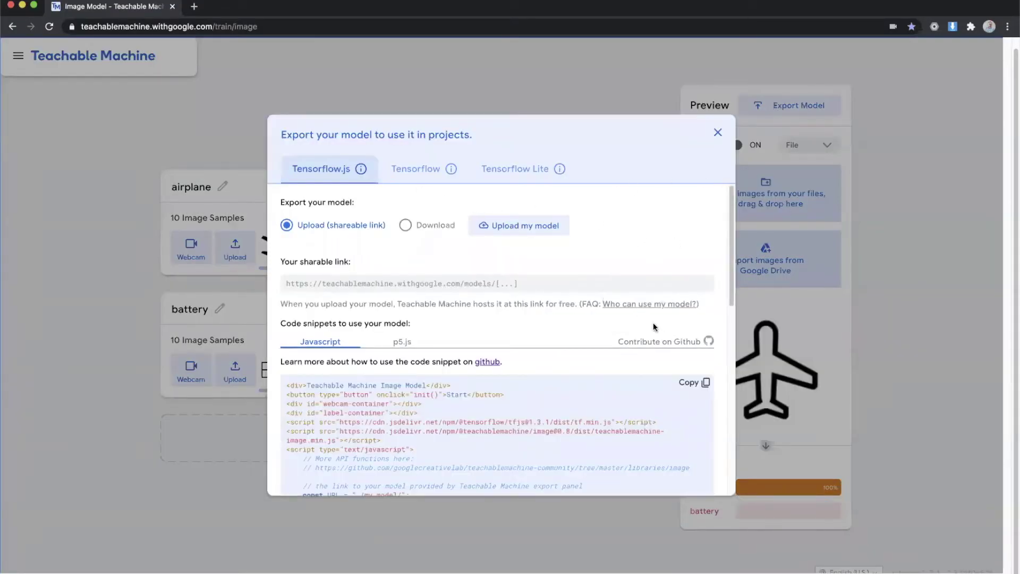
# Review the Tensorflow.js and Tensorflow export options in the export dialog
pyautogui.scroll(-1, 531, 343)
pyautogui.scroll(-1, 532, 343)
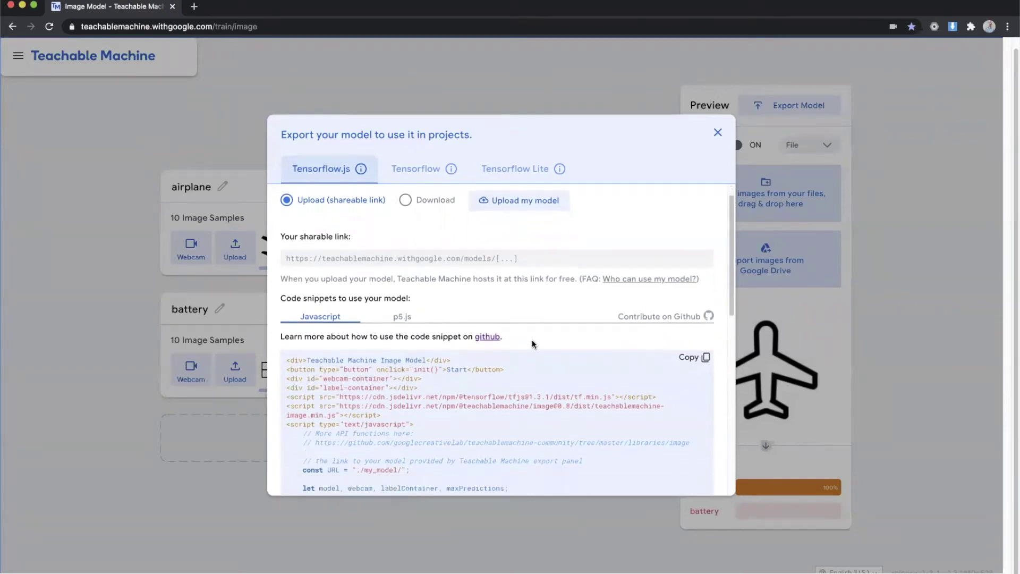
pyautogui.scroll(-10, 533, 344)
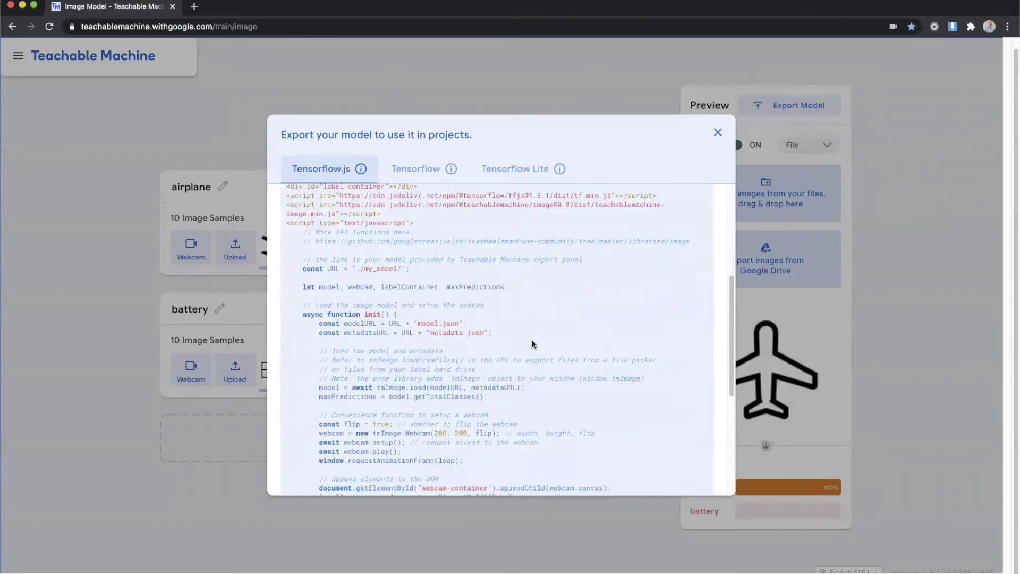
pyautogui.scroll(15, 531, 343)
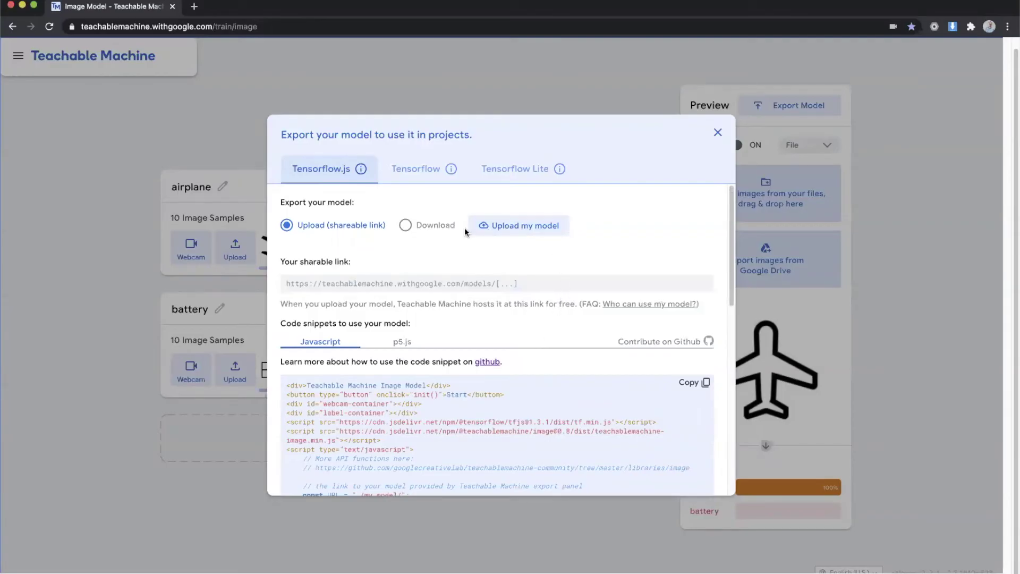
pyautogui.click(415, 169)
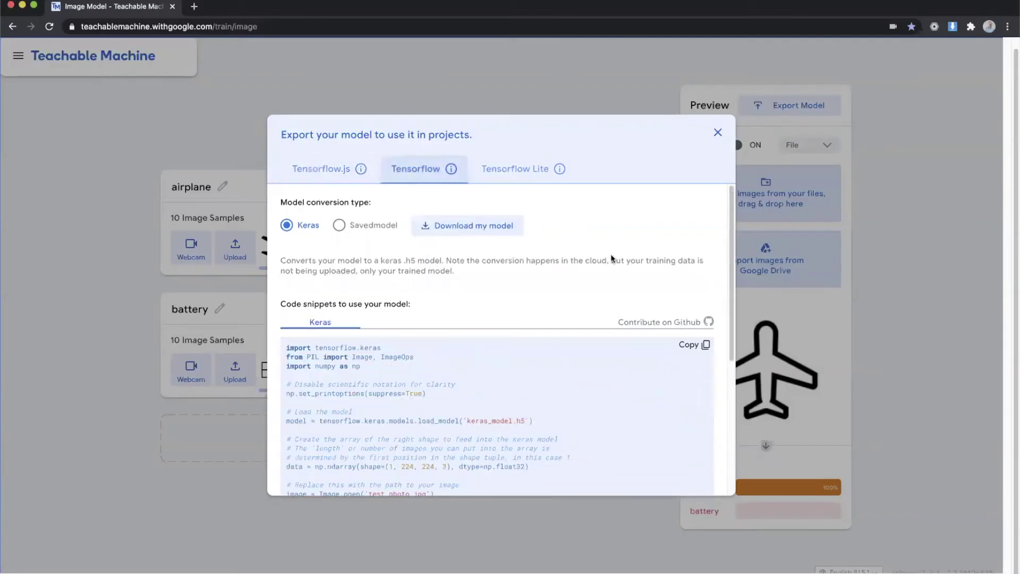
pyautogui.scroll(-5, 616, 275)
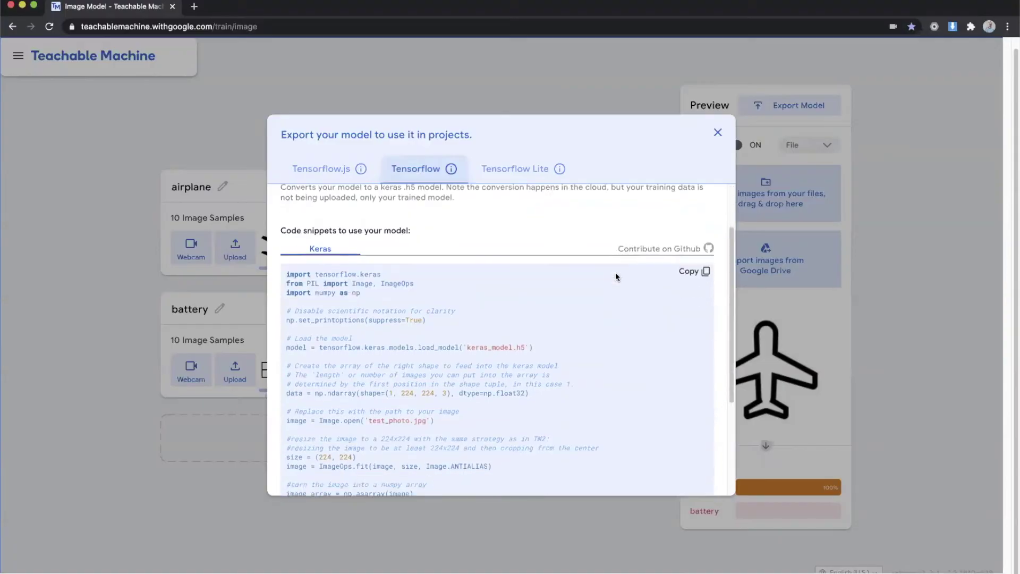
pyautogui.scroll(-2, 616, 272)
pyautogui.scroll(6, 616, 272)
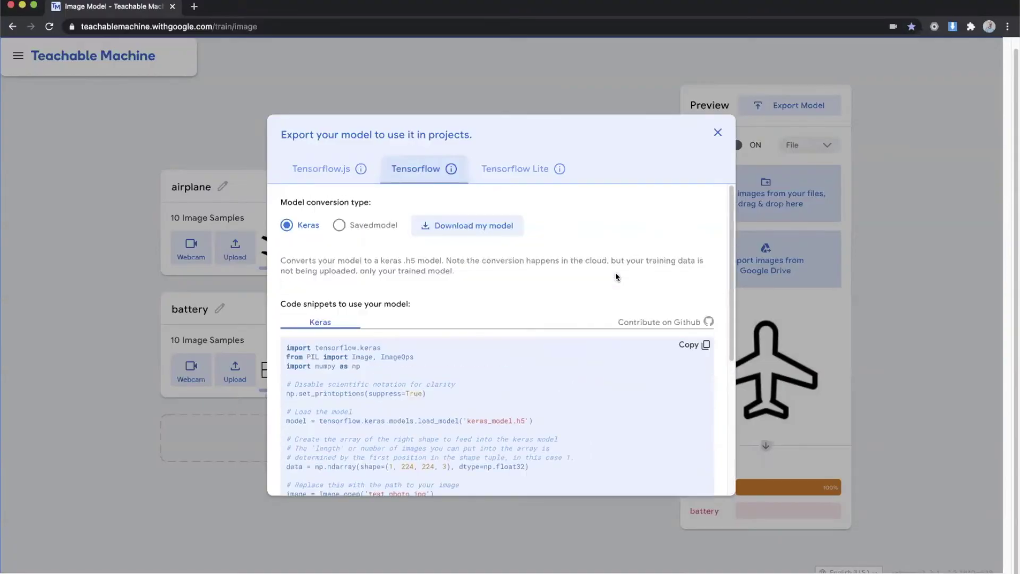
# Compare the Tensorflow Lite and Tensorflow.js tabs, settling on Tensorflow with Keras conversion
pyautogui.click(506, 168)
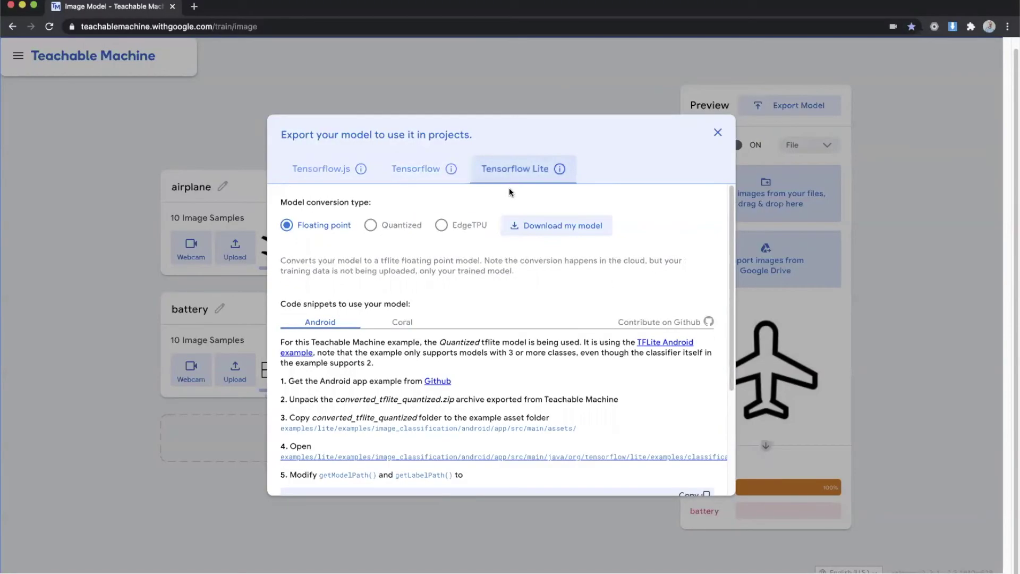
pyautogui.click(402, 170)
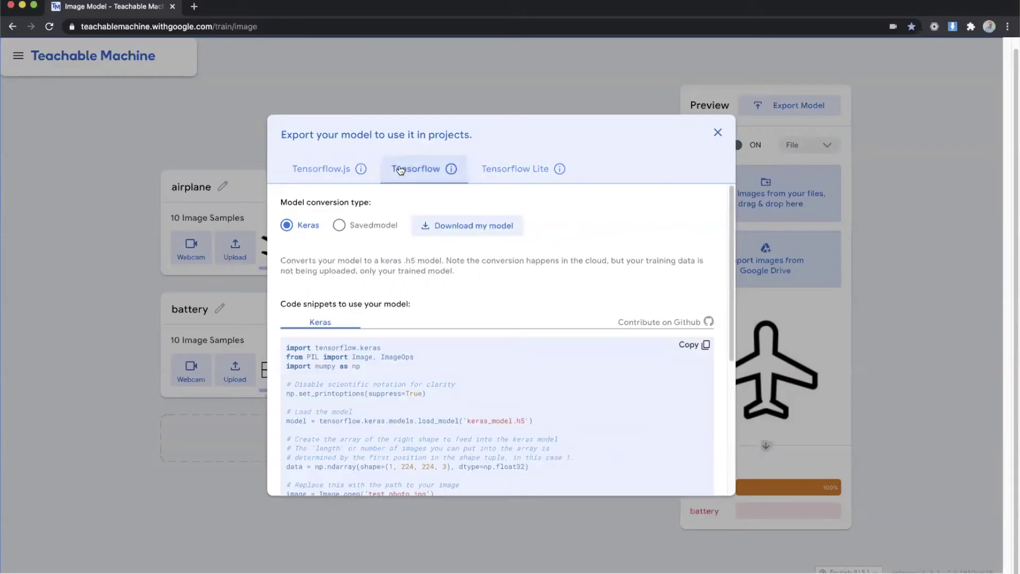
pyautogui.click(322, 170)
pyautogui.scroll(-4, 581, 304)
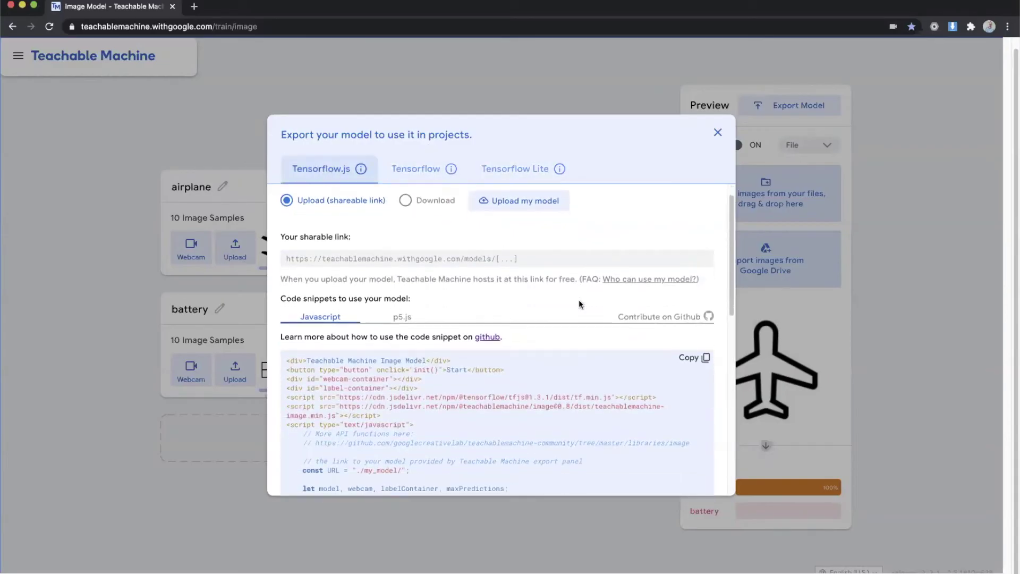
pyautogui.scroll(-5, 579, 302)
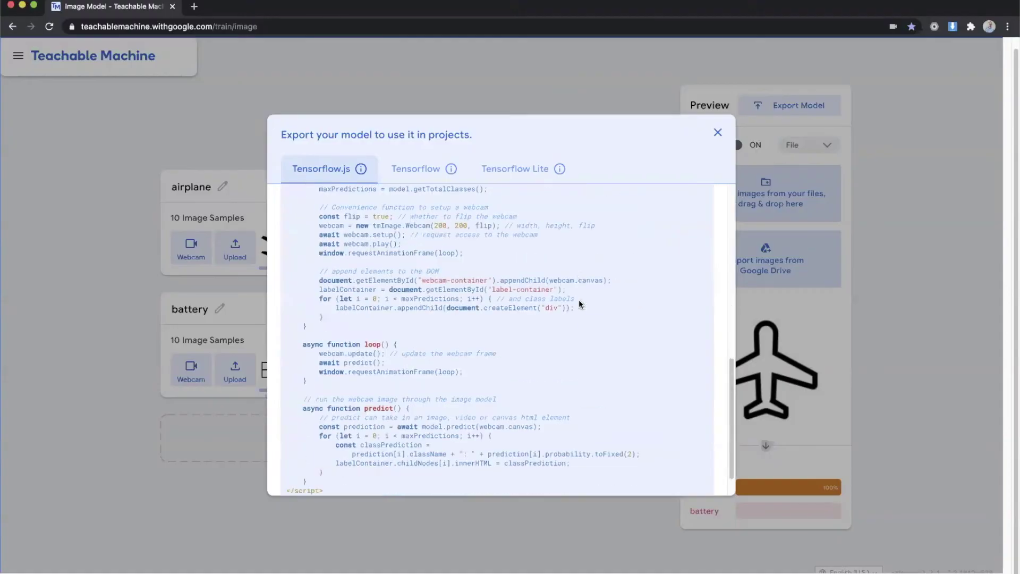
pyautogui.scroll(10, 579, 304)
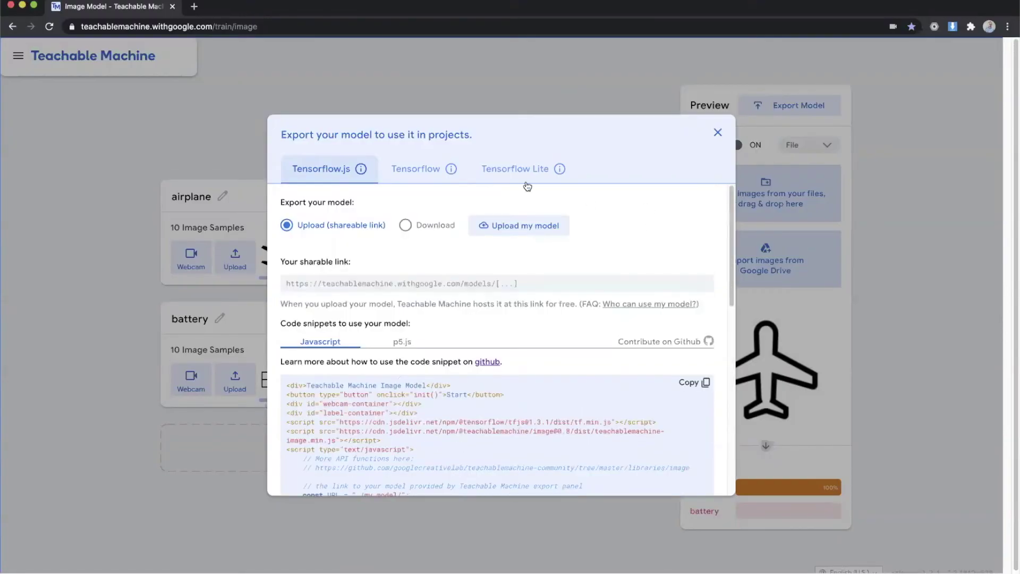
pyautogui.click(419, 168)
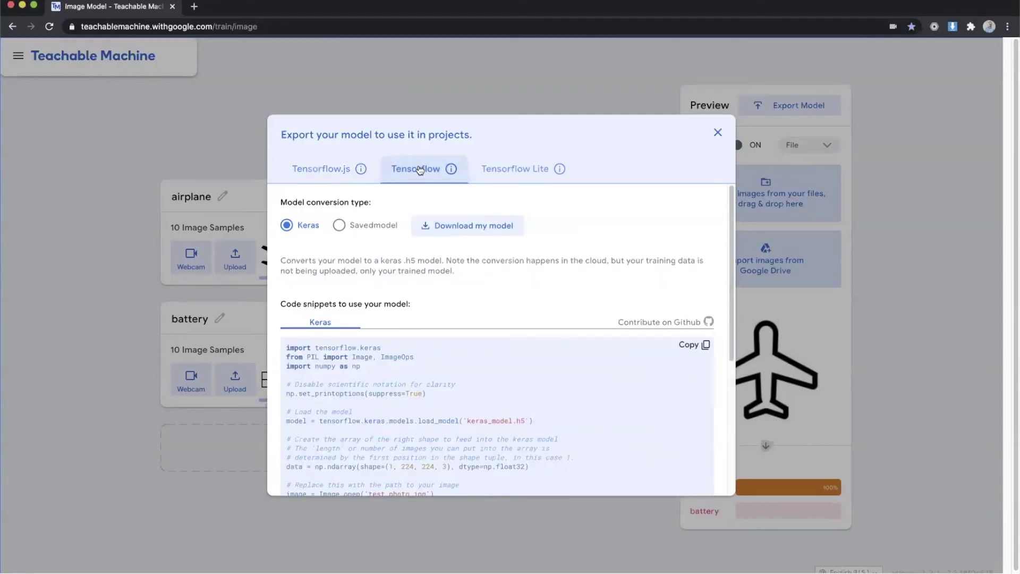
# Download the model converted to Keras format as a zip from the Tensorflow tab
pyautogui.click(507, 233)
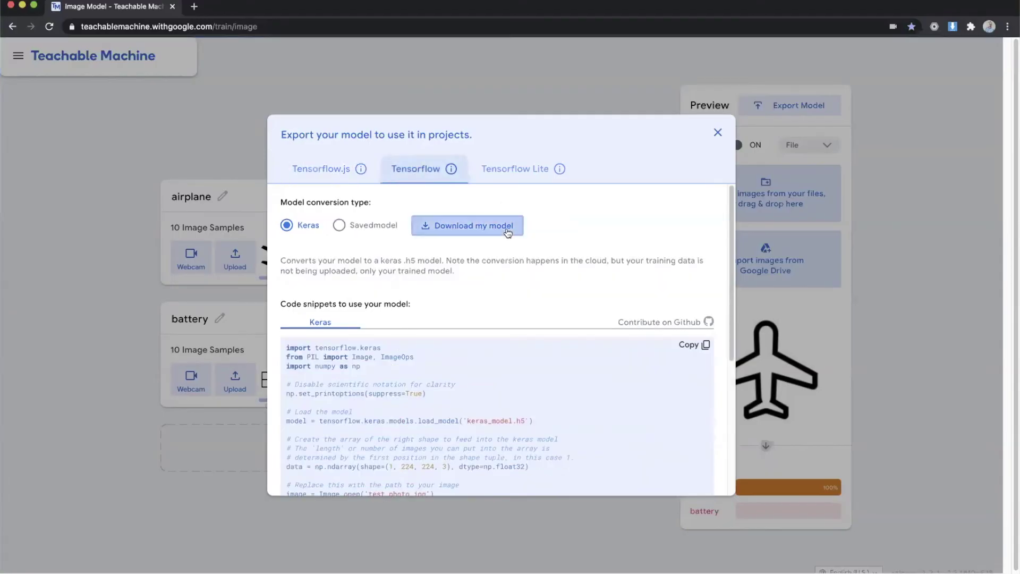